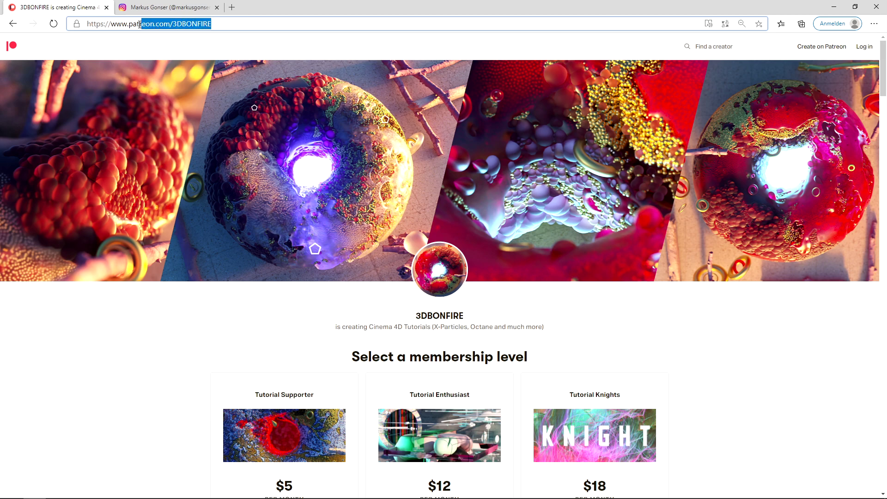
scroll(486, 245, down, 3)
drag(417, 176, 451, 177)
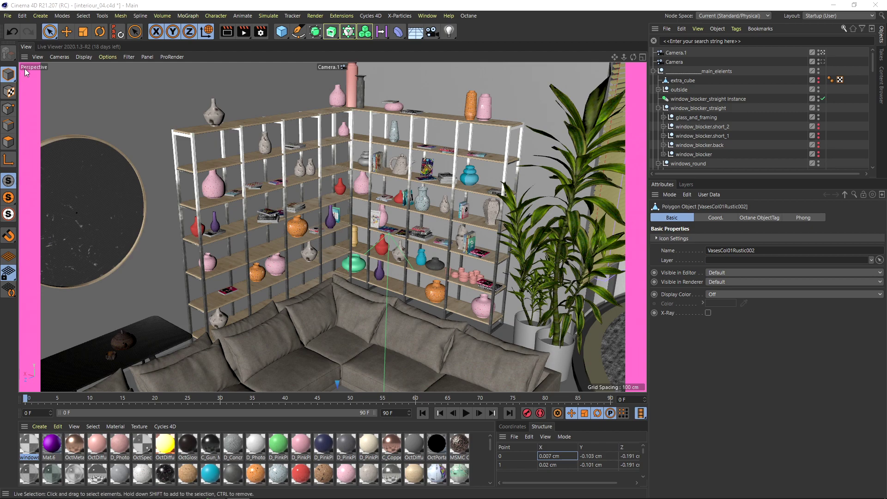
Start a new project and add a cube primitive
click(8, 16)
click(23, 29)
click(282, 31)
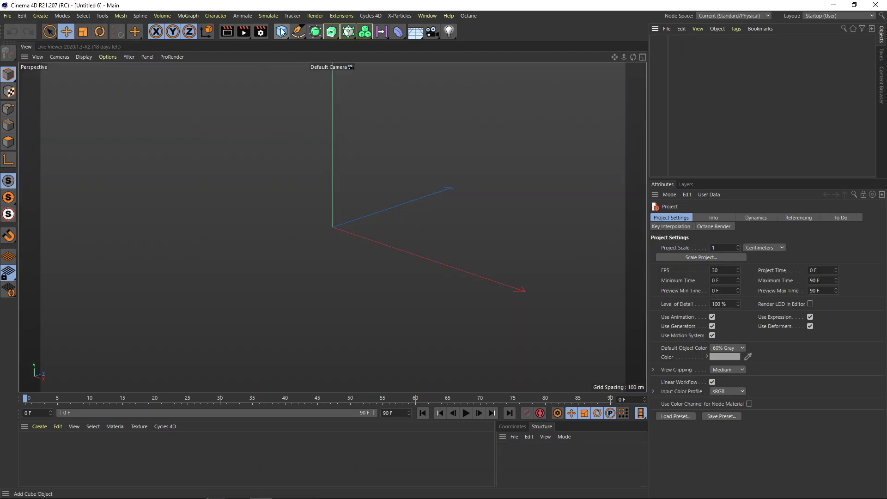
click(365, 45)
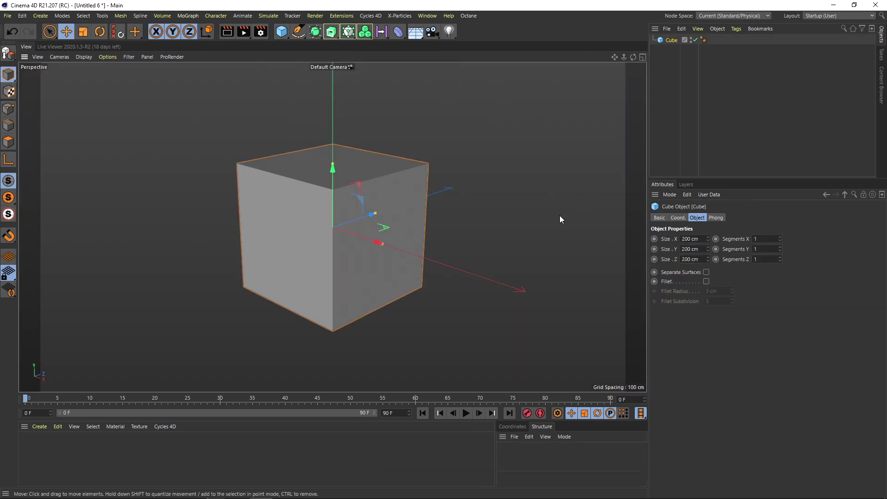
Flatten the cube into a board about 9 cm high and 44 cm deep, and move it away from the origin along Z
drag(333, 166, 323, 244)
drag(386, 206, 420, 193)
alt+right_drag(362, 213, 398, 218)
alt+drag(398, 218, 381, 212)
alt+right_drag(381, 212, 409, 227)
alt+middle_drag(409, 226, 392, 223)
scroll(278, 179, down, 2)
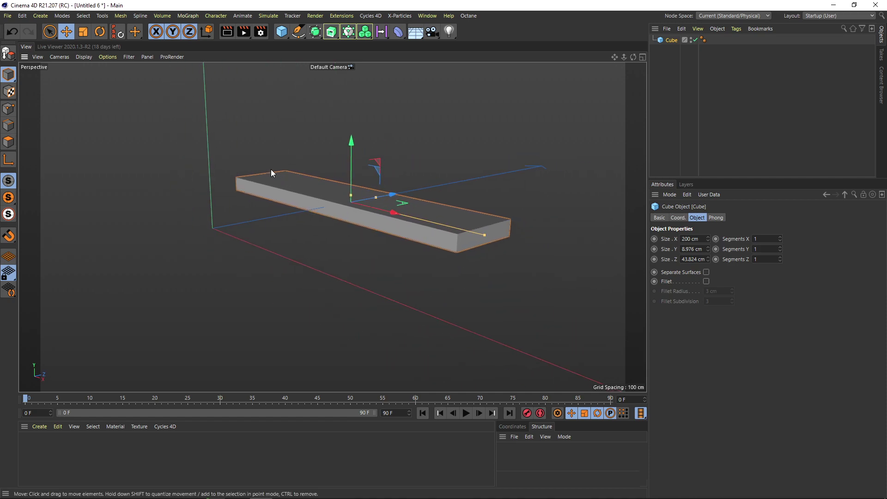
alt+middle_drag(462, 233, 441, 234)
drag(374, 192, 396, 187)
Set the board's Y size to 2.5 cm
double_click(692, 249)
text(4)
key(Return)
mouse_move(477, 217)
alt+mouse_down()
mouse_move(423, 220)
mouse_move(462, 219)
alt+mouse_up()
click(695, 248)
text(2.5)
key(Return)
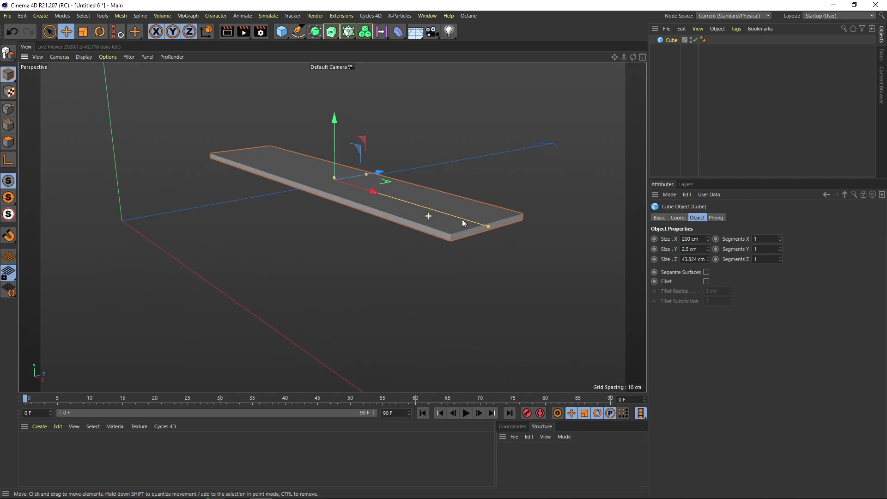
Enable the board's fillet with a radius of 0.5 cm and deselect the board
click(706, 280)
scroll(450, 235, up, 3)
text(0.5)
key(Return)
alt+drag(456, 245, 428, 236)
alt+right_drag(428, 236, 386, 230)
alt+drag(412, 218, 626, 164)
scroll(425, 235, up, 3)
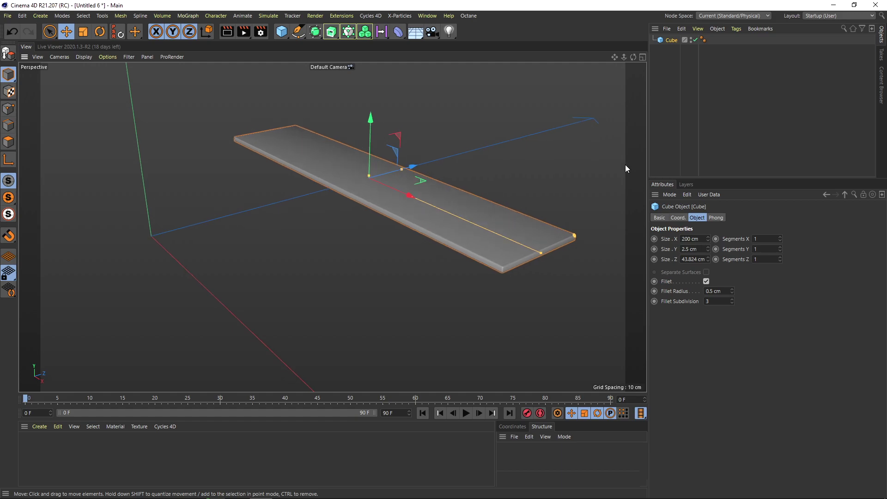
click(625, 165)
Add a plane primitive and rotate it upright so it stands perpendicular to the board's length
scroll(383, 184, down, 2)
alt+middle_drag(383, 184, 393, 200)
alt+drag(393, 201, 331, 148)
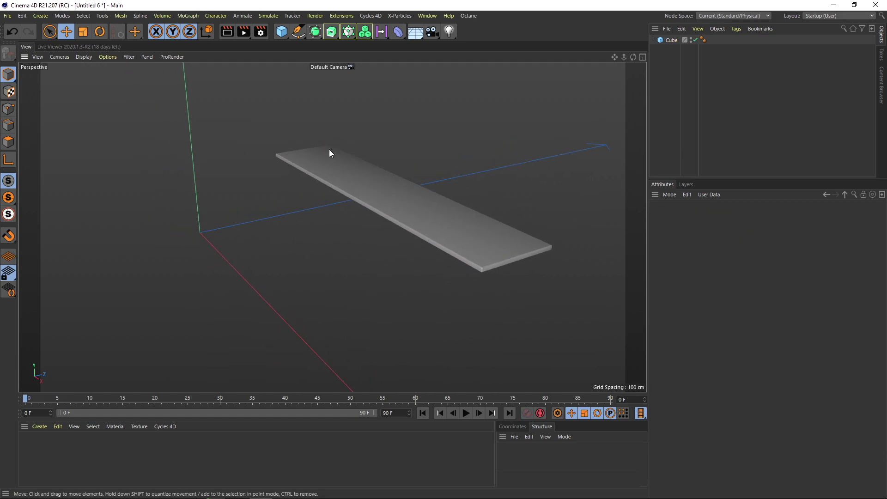
alt+middle_drag(330, 148, 352, 166)
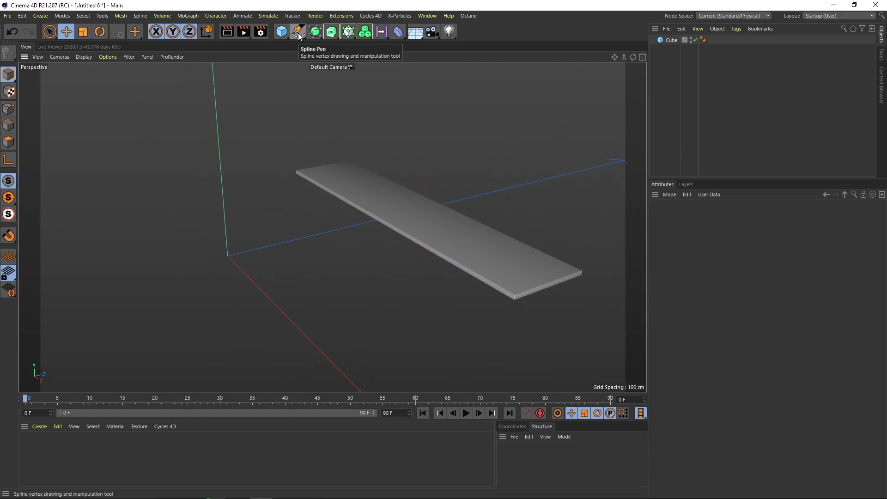
click(283, 33)
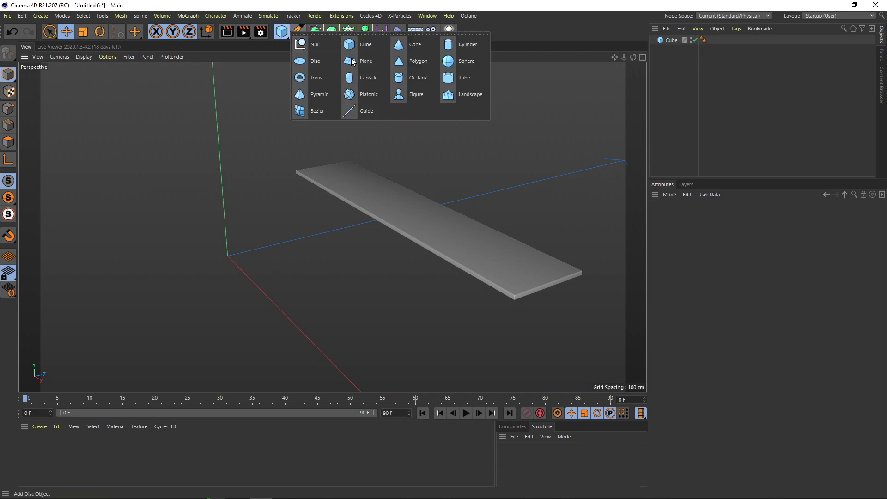
click(358, 62)
key(r)
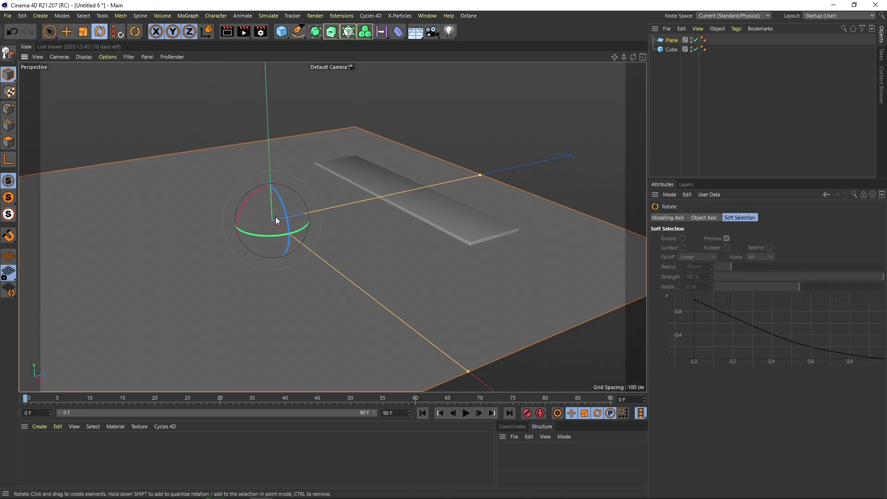
drag(291, 219, 292, 294)
alt+drag(320, 196, 292, 179)
alt+middle_drag(293, 179, 301, 183)
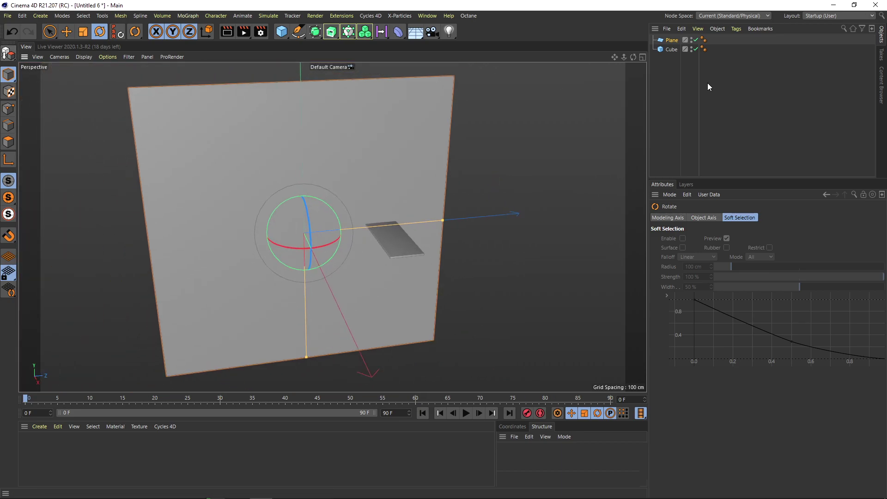
Set the plane's width and height segments to 1 and make it editable
click(672, 40)
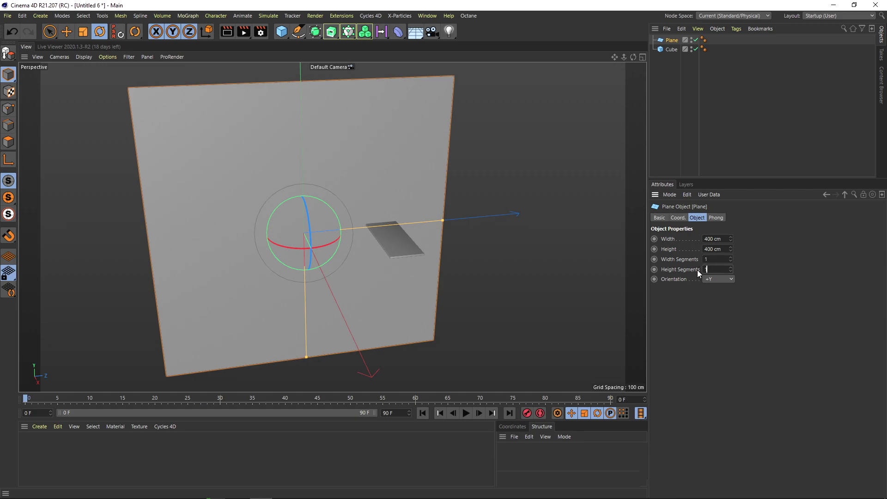
click(8, 53)
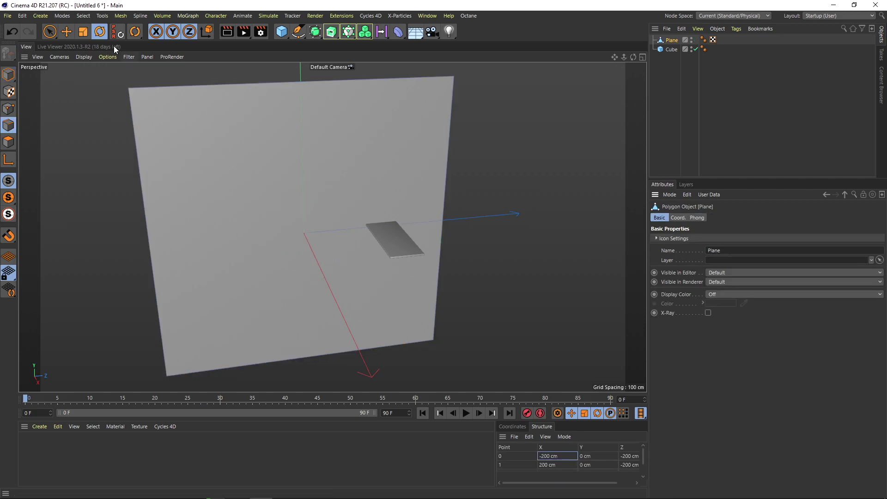
Move the plane's side edges in to match the board's depth and raise its bottom edge to just below the board
click(50, 32)
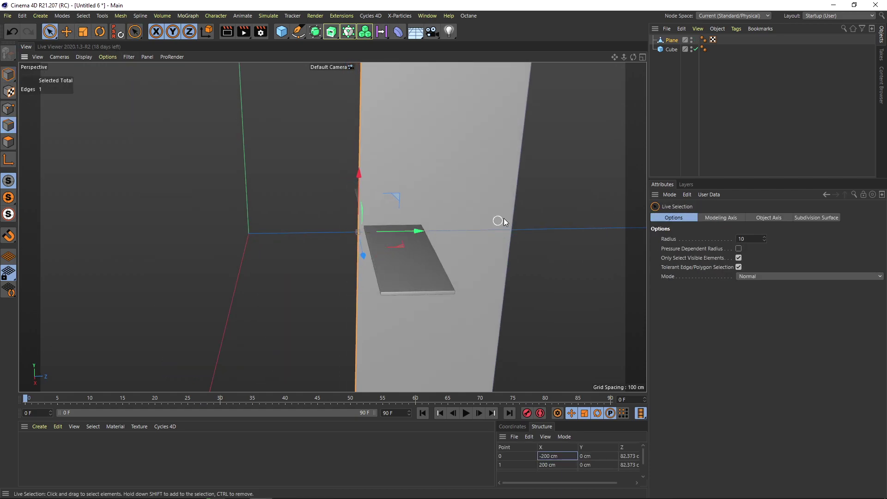
click(511, 221)
alt+middle_drag(495, 214, 466, 214)
drag(441, 232, 354, 234)
alt+right_drag(383, 234, 359, 247)
alt+drag(358, 247, 400, 233)
click(386, 357)
drag(395, 318, 412, 204)
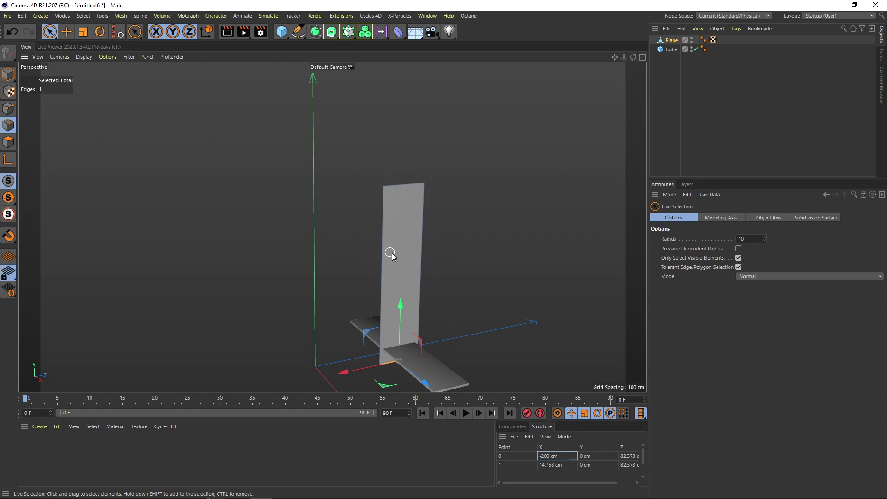
Select the plane's two long vertical edges and cut them with Edge Cut at a subdivision of 3
alt+drag(390, 253, 416, 286)
alt+middle_drag(416, 285, 408, 224)
alt+drag(409, 223, 405, 266)
alt+right_drag(422, 264, 403, 251)
mouse_move(403, 251)
alt+mouse_down()
mouse_move(385, 243)
mouse_move(398, 267)
mouse_move(416, 240)
alt+mouse_up()
drag(452, 187, 381, 185)
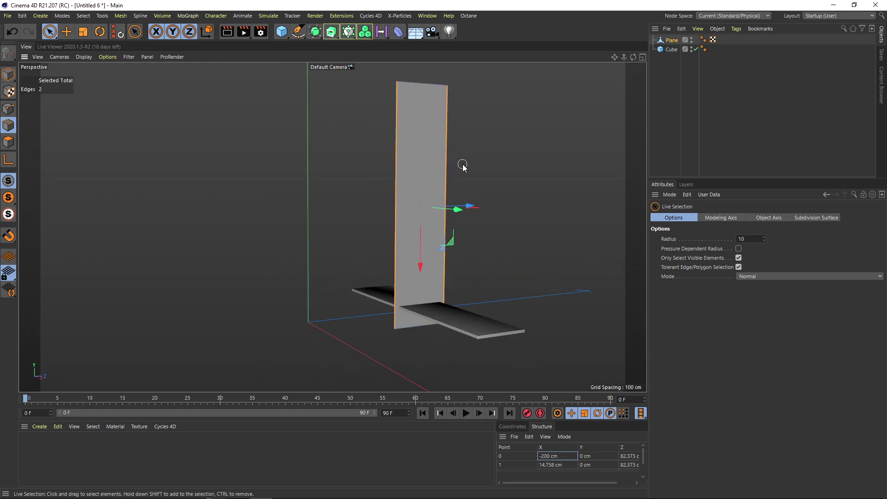
right_click(361, 185)
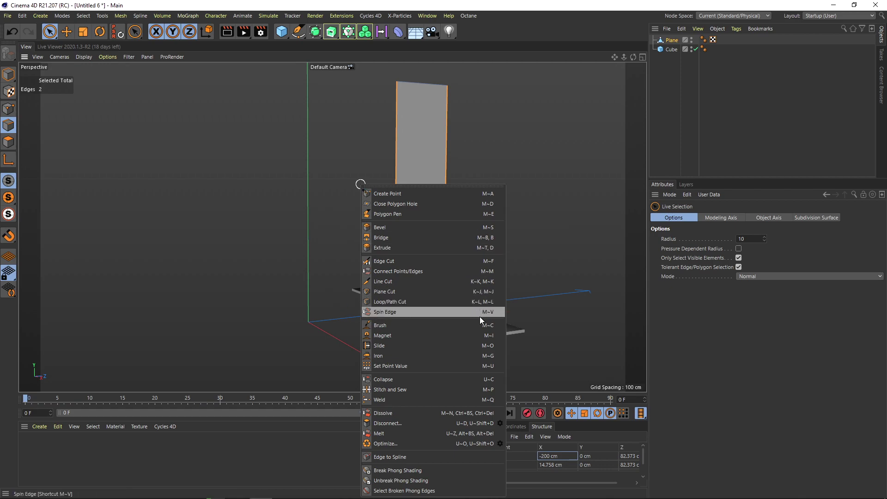
click(473, 262)
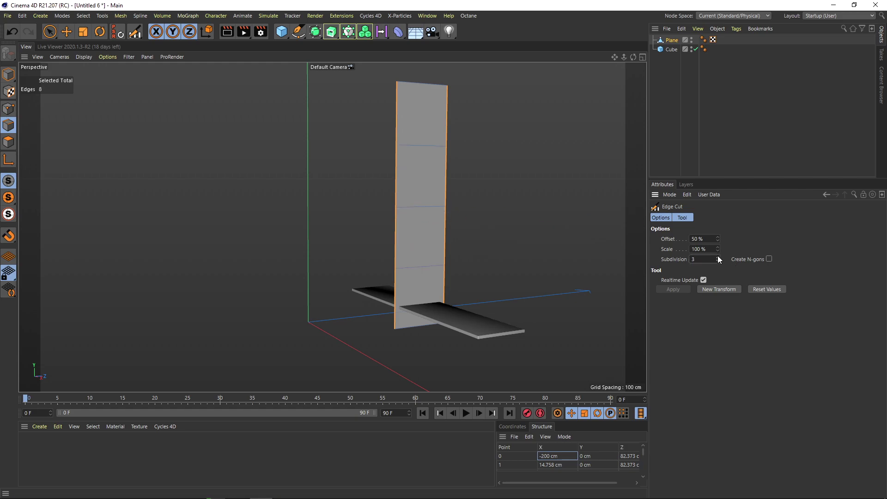
alt+drag(427, 210, 412, 225)
key(space)
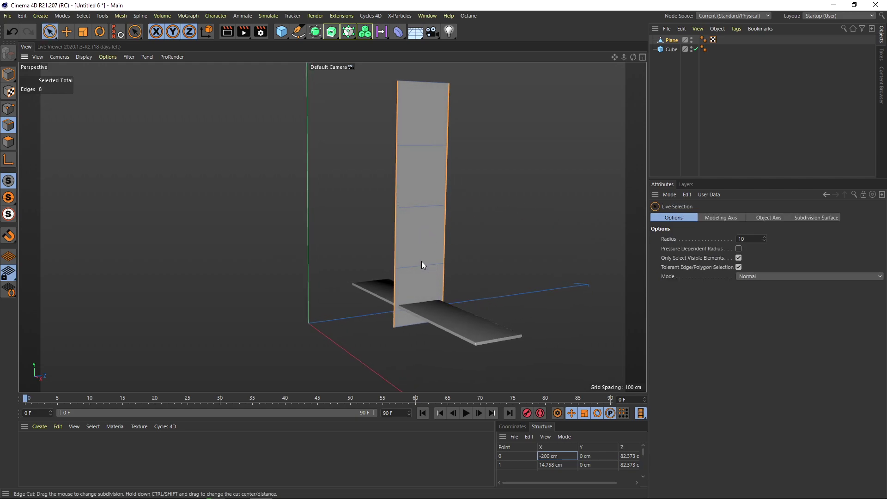
Select all four polygons of the plane and inset them as one group with Extrude Inner by about 2.6 cm
click(8, 142)
click(413, 286)
drag(413, 285, 431, 113)
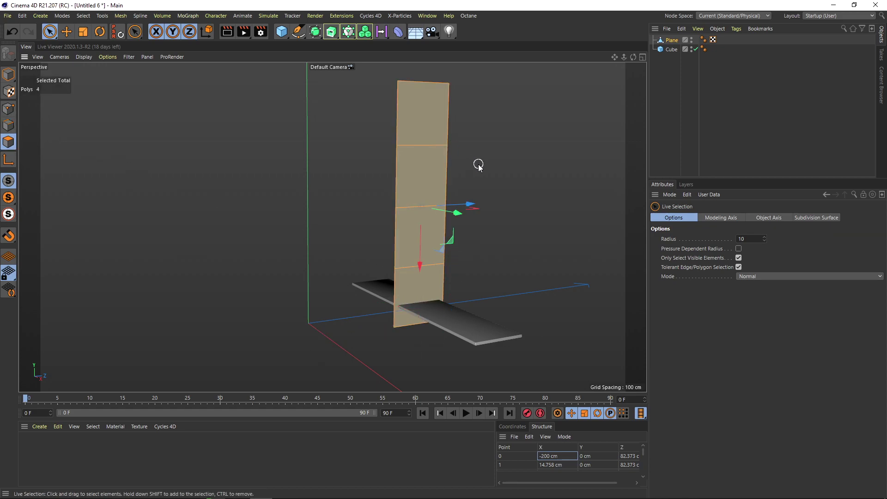
key(i)
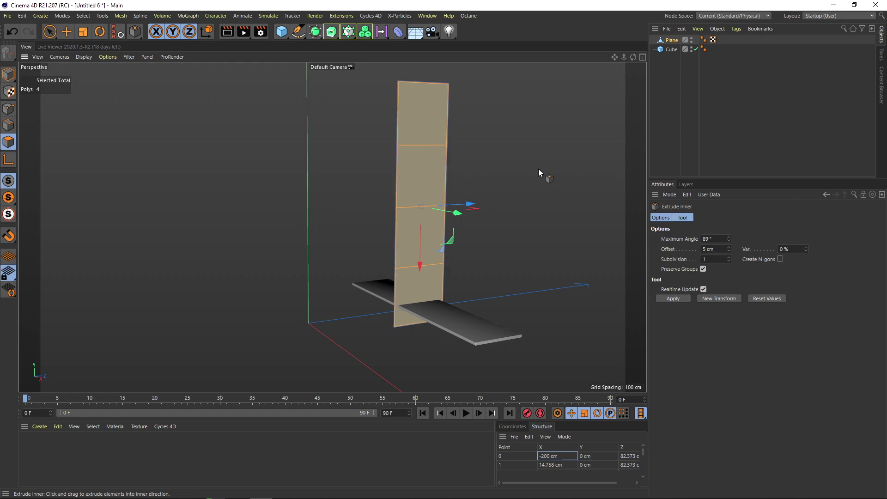
drag(534, 173, 530, 176)
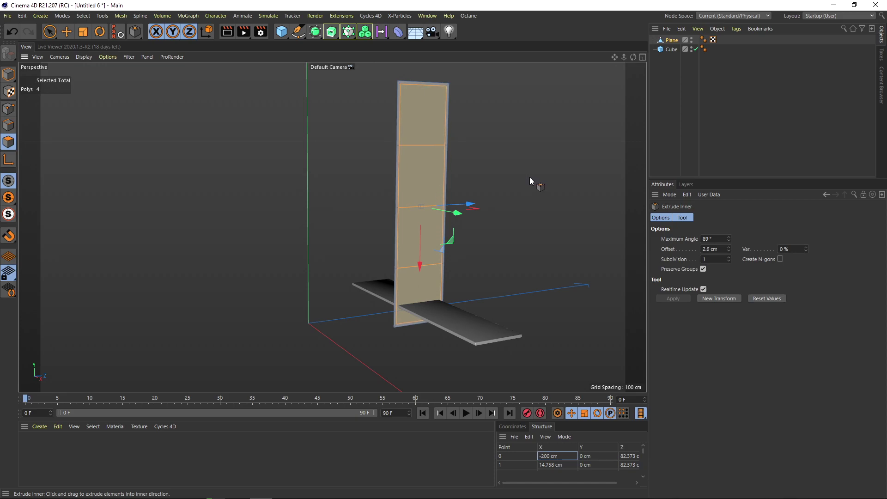
Select only the three horizontal dividing edge rows across the plane, leaving the vertical edges out of the selection
alt+drag(489, 230, 333, 227)
click(49, 32)
click(8, 74)
click(7, 125)
alt+drag(406, 176, 436, 171)
shift+drag(367, 146, 461, 148)
shift+drag(376, 207, 461, 212)
shift+drag(380, 273, 439, 283)
ctrl+drag(372, 257, 502, 231)
ctrl+drag(403, 128, 455, 134)
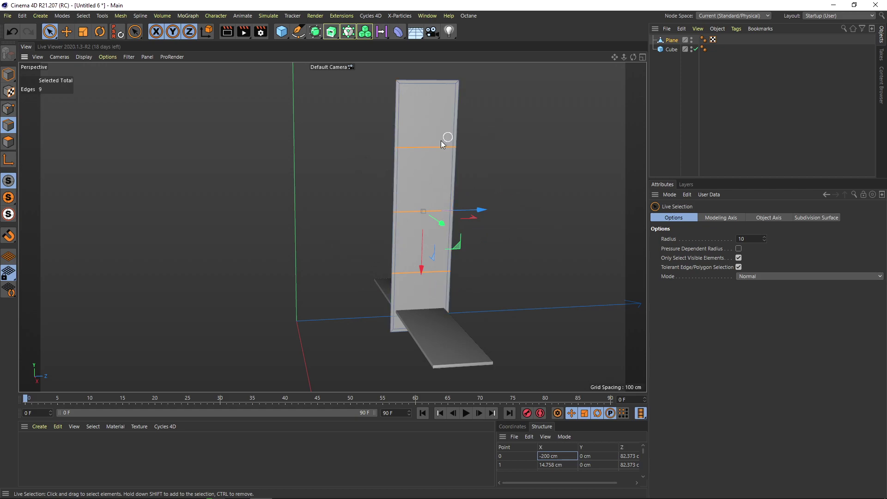
Bevel the selected dividing edges in Chamfer mode with an offset of 1 cm
key(m)
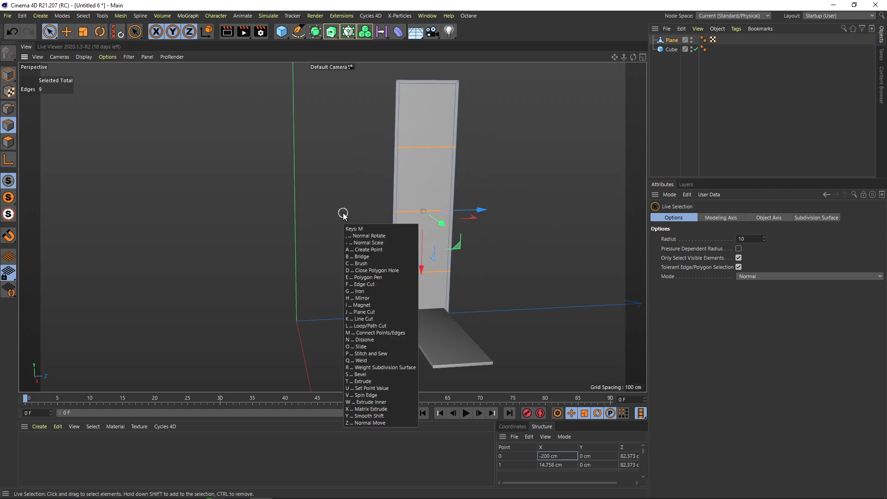
key(s)
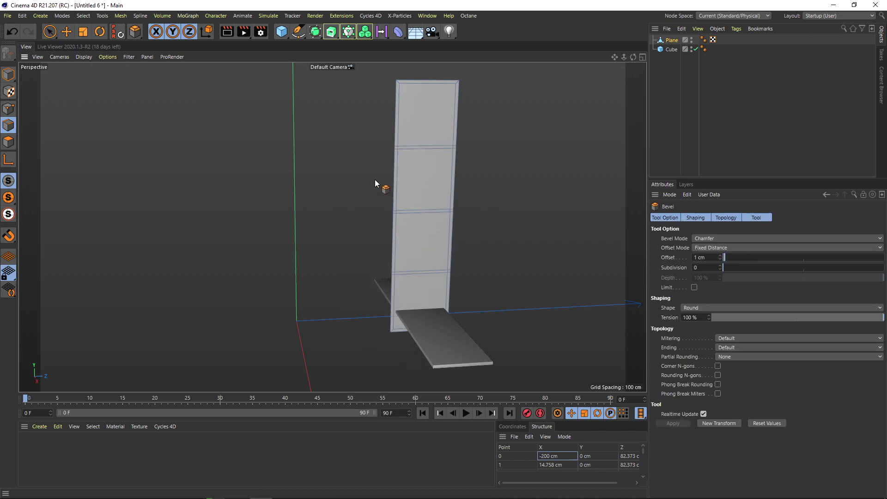
drag(375, 180, 424, 177)
key(space)
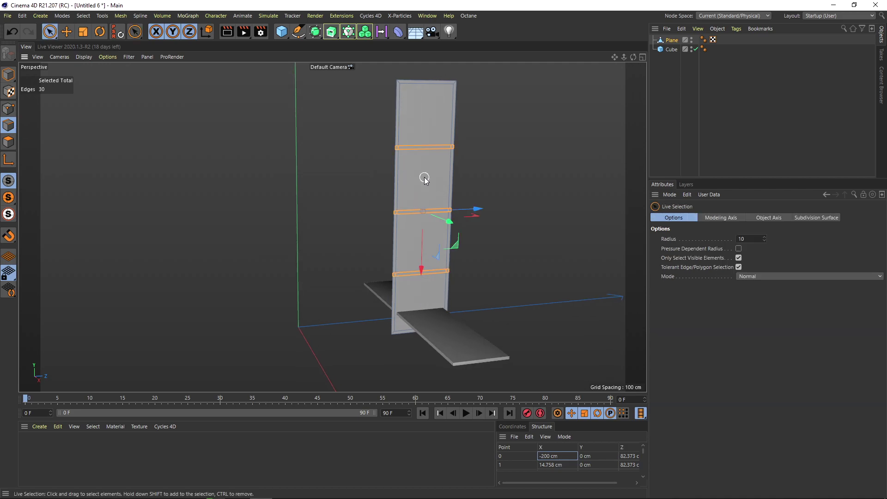
Delete the four large inner polygons of the plane, keeping only the ladder-shaped frame
click(8, 143)
click(432, 126)
shift+click(427, 178)
shift+click(423, 240)
key(Delete)
mouse_move(420, 271)
alt+mouse_down()
mouse_move(437, 261)
mouse_move(405, 275)
alt+mouse_up()
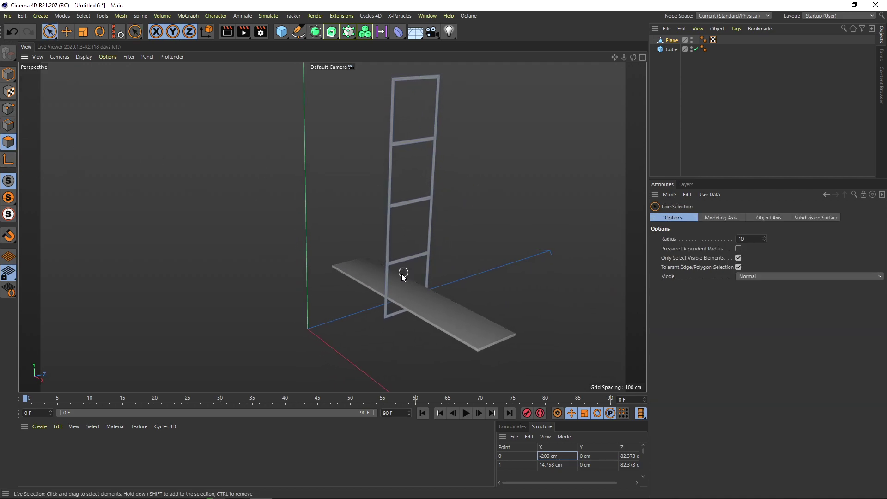
Extrude the polygons of the ladder-shaped frame by about 2.9 cm
alt+middle_drag(404, 273, 405, 256)
scroll(405, 256, up, 2)
click(9, 75)
alt+middle_drag(428, 129, 428, 165)
scroll(381, 160, up, 1)
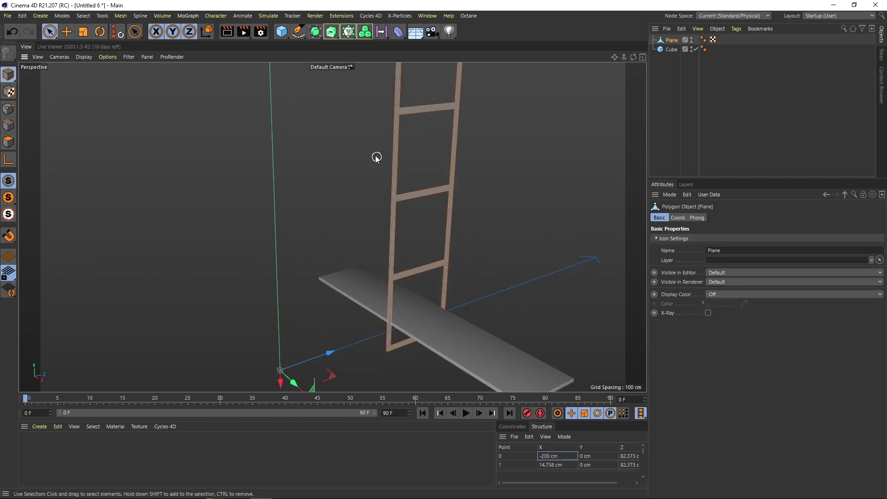
key(Return)
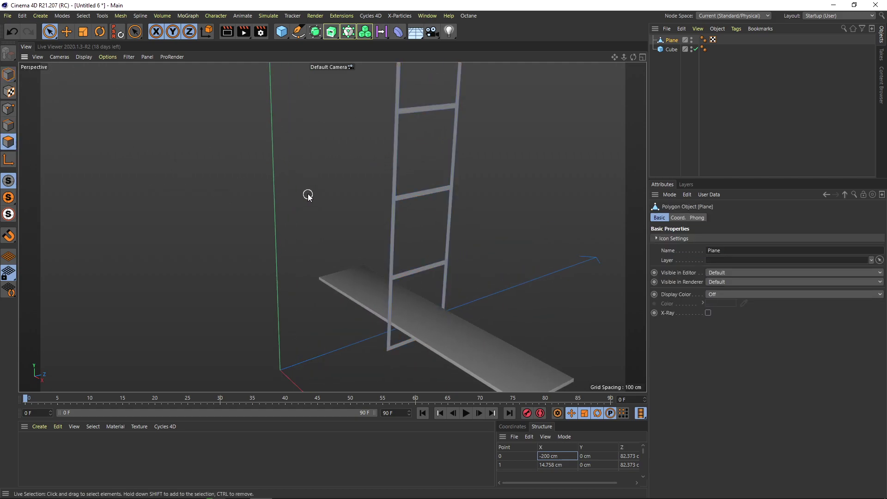
key(d)
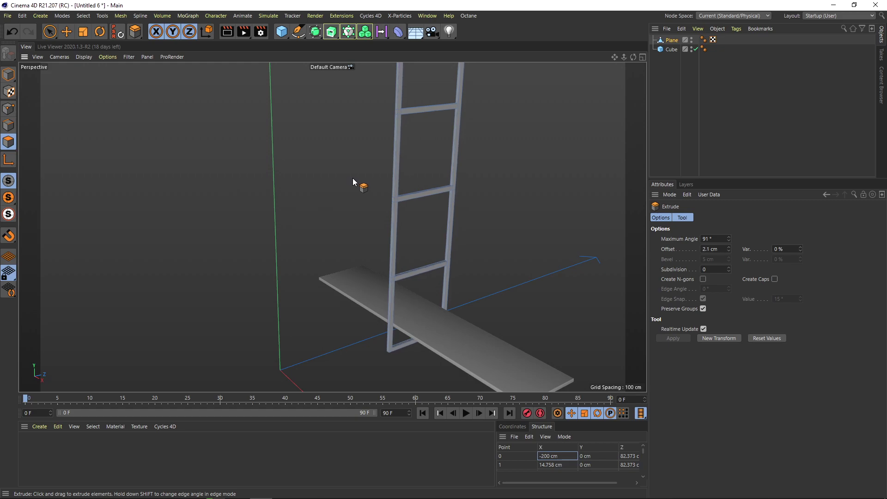
drag(353, 178, 355, 178)
Enable Create Caps for the frame's extrusion to close its open back side
alt+drag(355, 179, 453, 164)
alt+right_drag(433, 165, 480, 160)
alt+drag(427, 159, 504, 159)
alt+right_drag(399, 193, 466, 197)
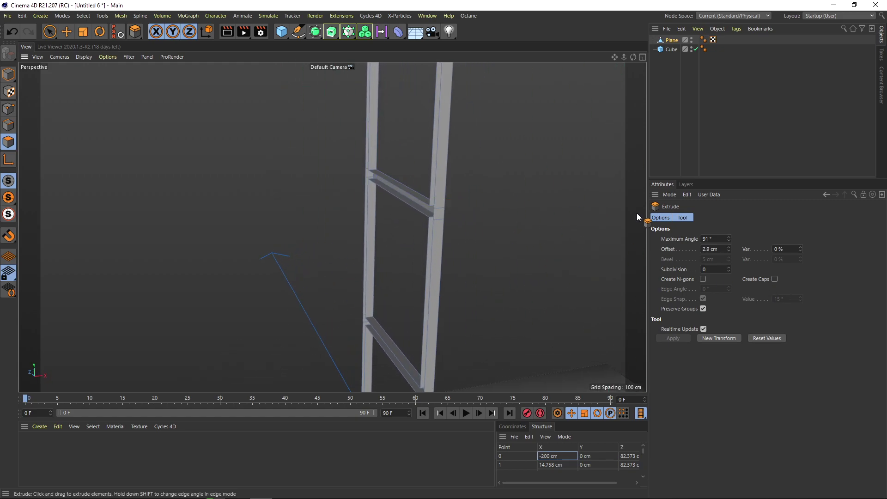
click(773, 279)
alt+drag(442, 204, 342, 206)
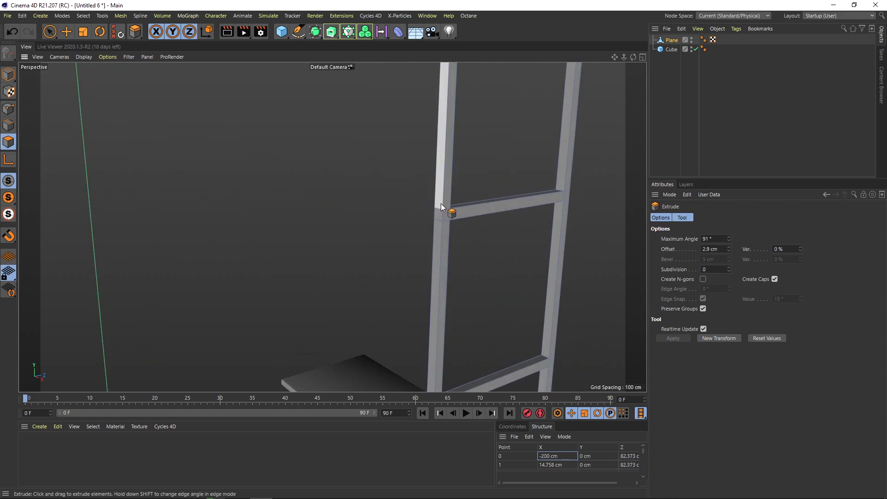
alt+right_drag(441, 203, 353, 224)
Center the frame's axis on all its points using Axis Center
drag(49, 32, 69, 43)
click(8, 74)
alt+drag(487, 246, 451, 242)
click(120, 16)
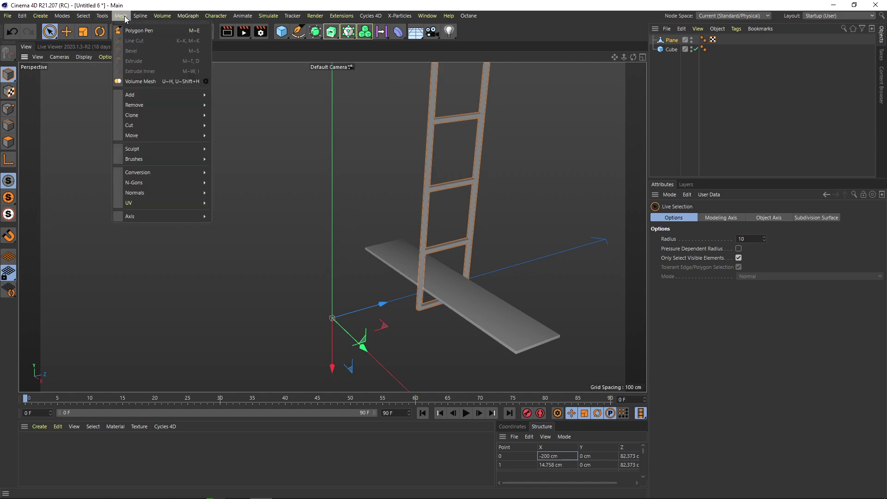
mouse_move(150, 213)
click(233, 216)
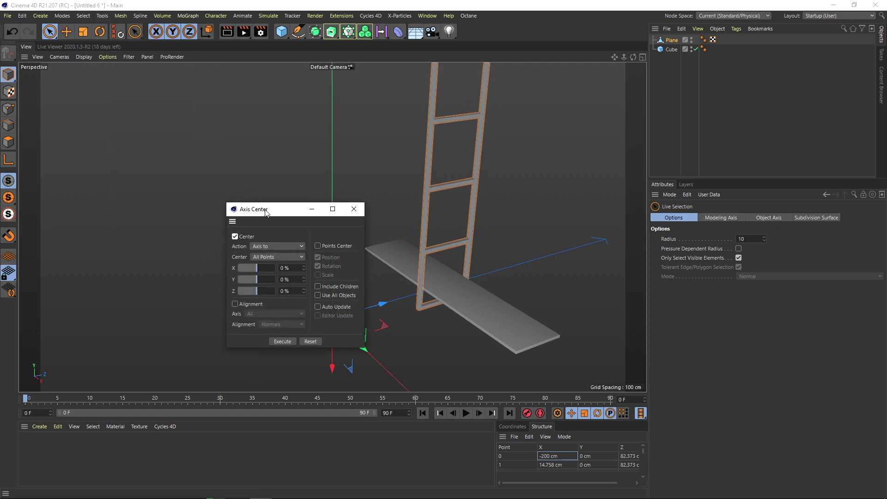
drag(237, 209, 124, 165)
click(174, 294)
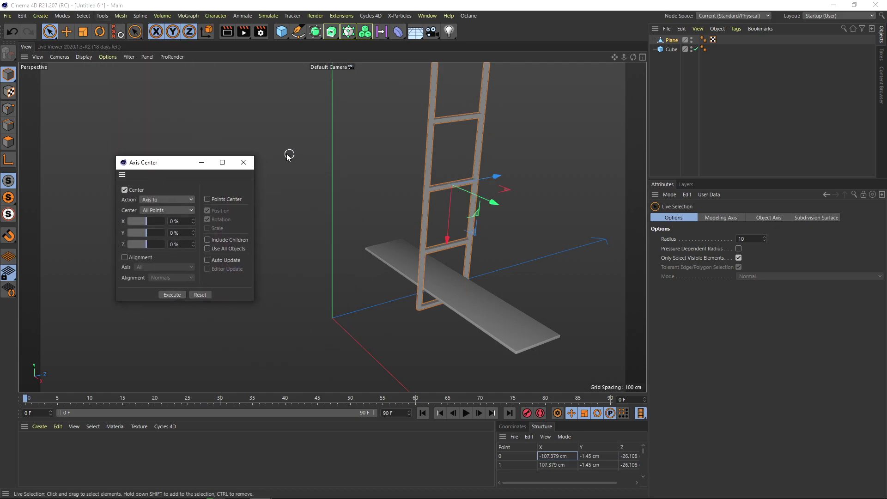
Move the ladder-shaped frame to one end of the board and lower the board to the frame's base
click(244, 162)
alt+drag(443, 212, 363, 196)
click(362, 196)
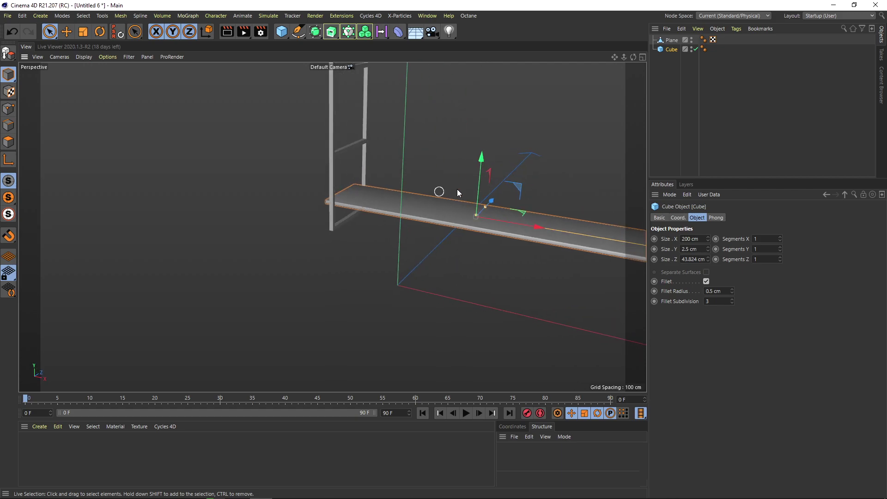
drag(479, 161, 476, 181)
scroll(476, 181, down, 3)
alt+drag(384, 209, 348, 125)
alt+middle_drag(396, 90, 387, 134)
click(387, 127)
click(696, 91)
Clone the frame along the board with a linear Cloner in End Point mode, using a 189 cm Y offset and a count of 4
click(671, 41)
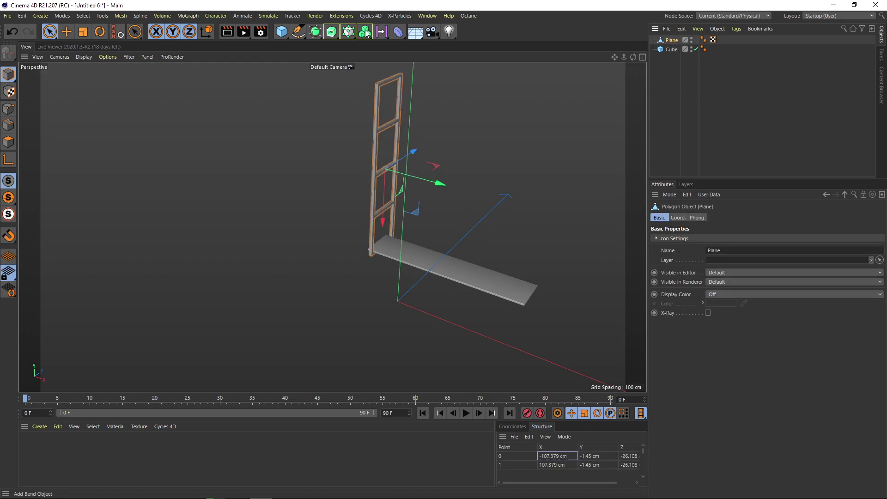
drag(365, 32, 384, 45)
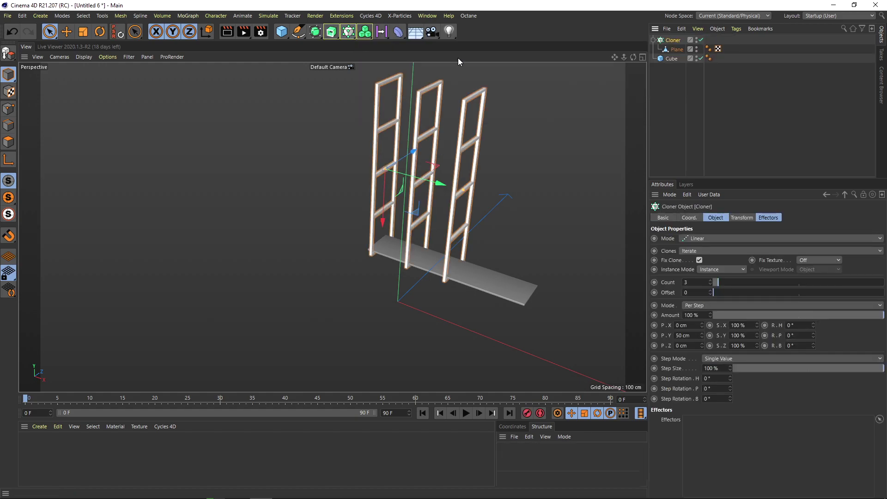
click(705, 307)
click(705, 317)
drag(702, 336, 724, 292)
mouse_move(508, 290)
alt+mouse_down()
mouse_move(430, 271)
mouse_move(520, 283)
mouse_move(459, 271)
mouse_move(509, 198)
alt+mouse_up()
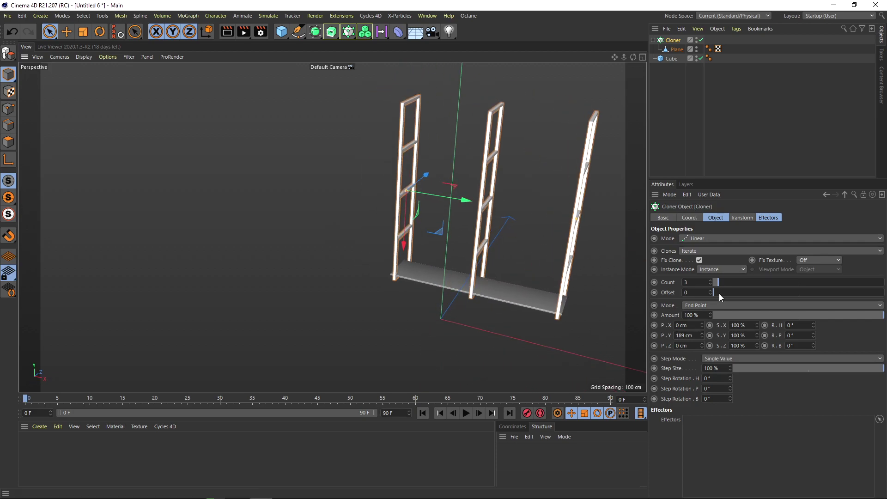
click(711, 280)
alt+drag(522, 300, 481, 296)
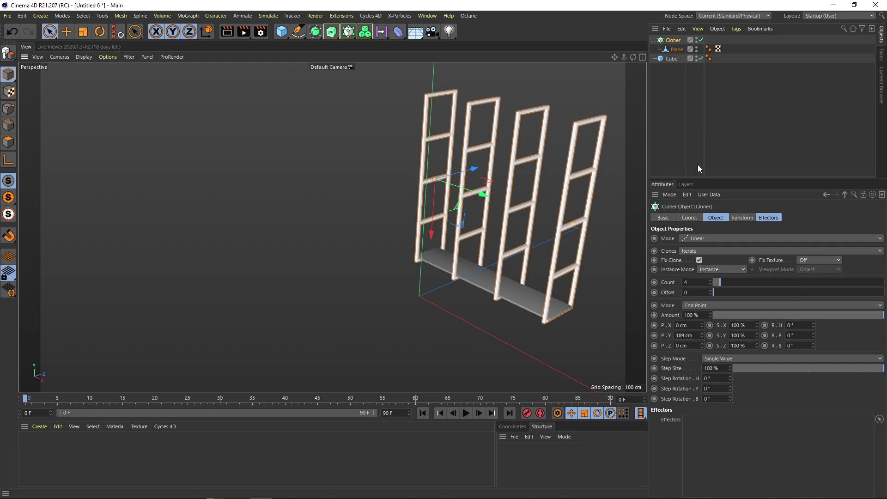
click(683, 139)
Put the board into its own linear Cloner and set the cloner's mode to End Point
scroll(598, 162, up, 3)
click(672, 60)
ctrl+click(670, 59)
click(670, 59)
drag(352, 32, 369, 44)
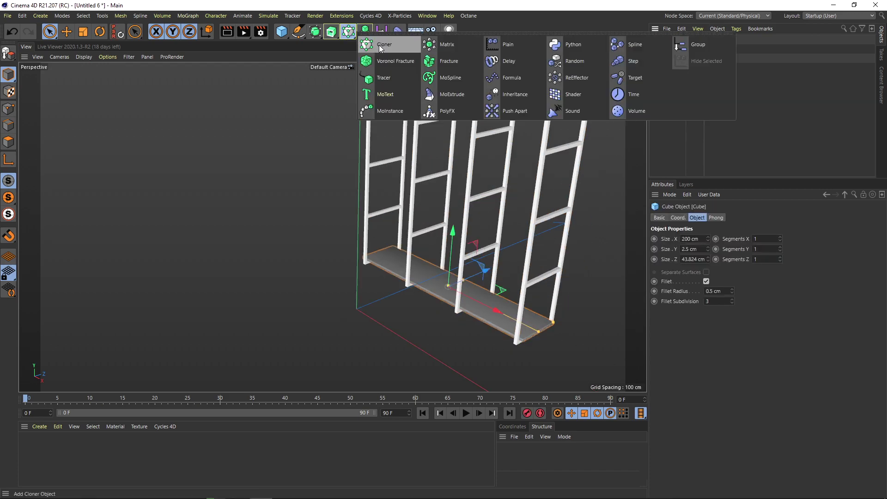
alt+click(382, 45)
click(699, 305)
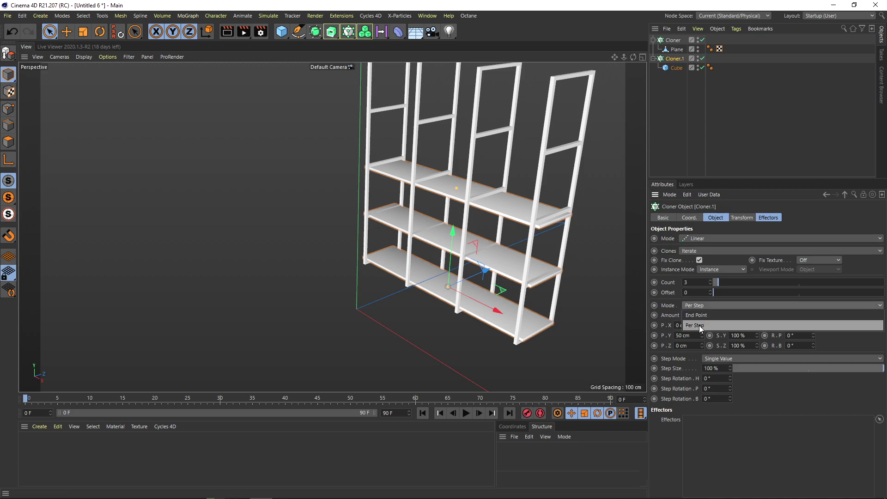
click(696, 315)
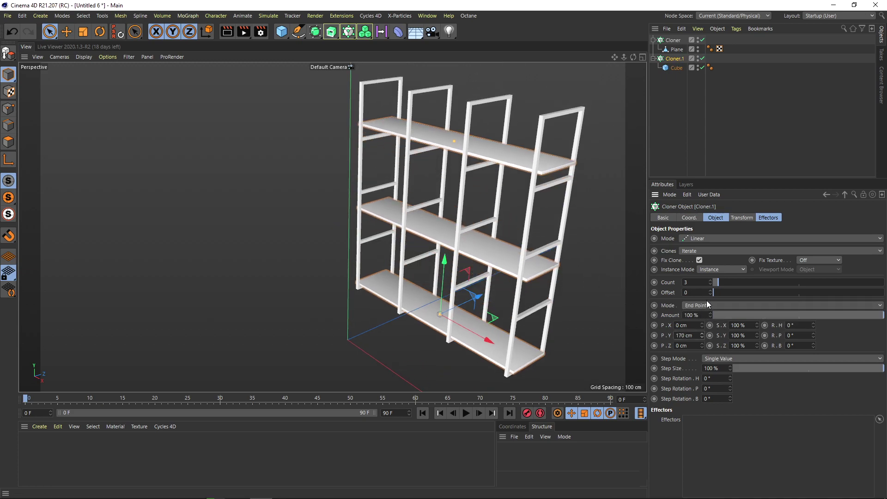
Set the board cloner's Y offset to 212 cm so the topmost board rests on the frames' upper ends
scroll(584, 95, up, 5)
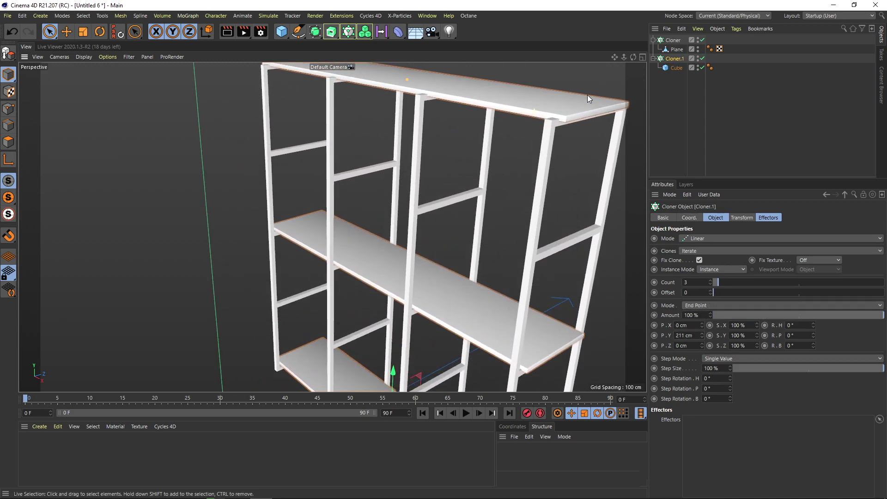
scroll(535, 159, up, 3)
alt+drag(581, 129, 524, 170)
scroll(525, 170, up, 2)
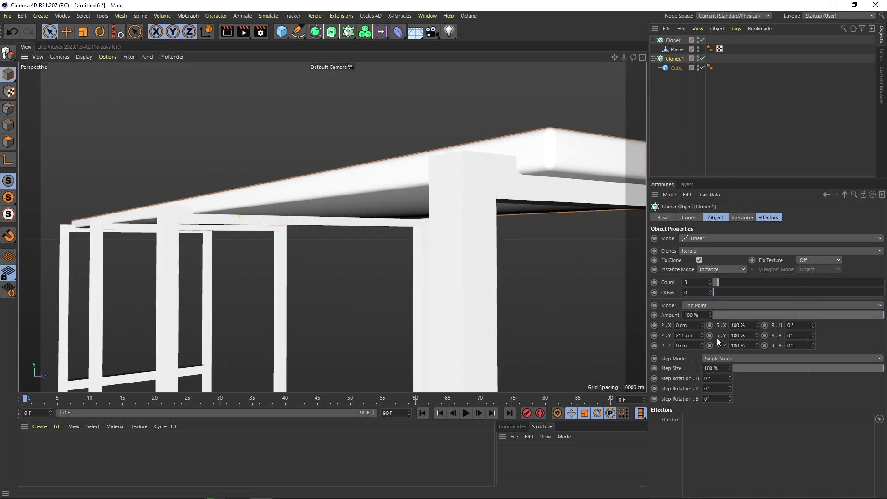
click(701, 333)
scroll(524, 176, up, 5)
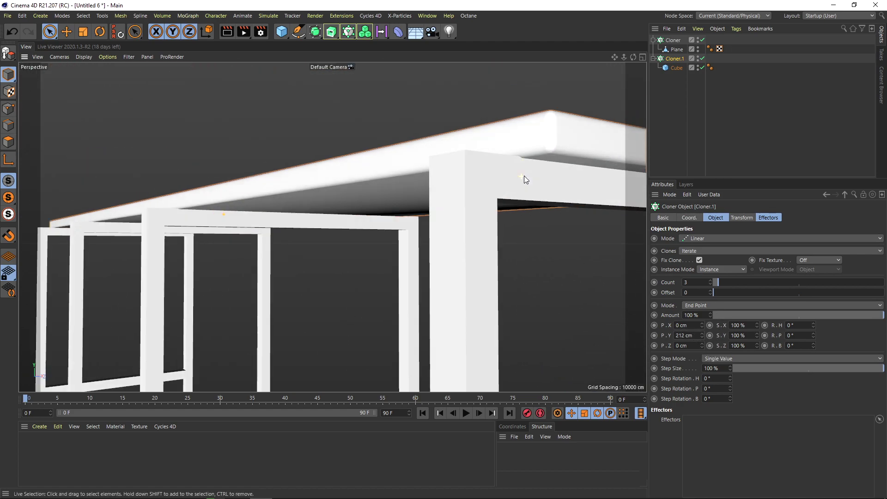
alt+right_drag(516, 160, 473, 187)
alt+drag(473, 187, 536, 158)
alt+right_drag(537, 159, 466, 209)
alt+drag(467, 213, 501, 211)
alt+drag(498, 209, 481, 209)
Set the board cloner's count to 5 and deselect everything to view the whole shelf unit
click(710, 280)
click(710, 280)
alt+drag(522, 185, 656, 141)
click(657, 145)
alt+drag(420, 157, 381, 185)
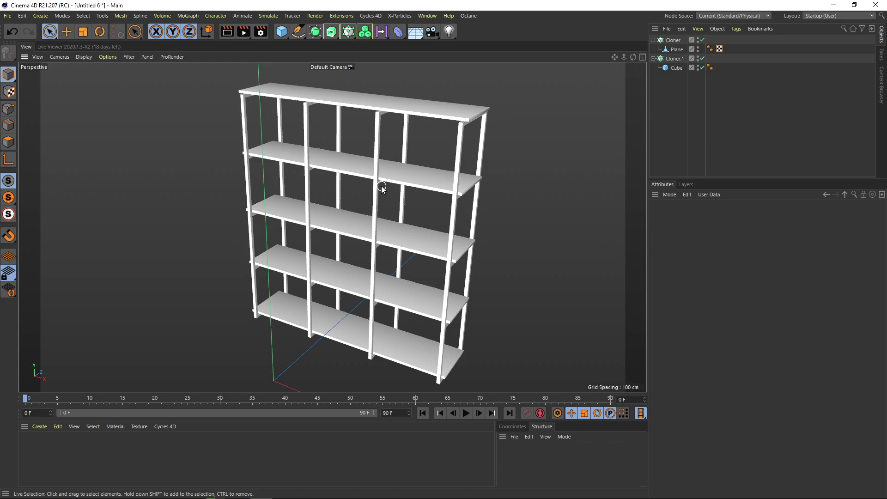
alt+drag(381, 187, 379, 231)
Switch to the browser and select the address patreon.com/3DBONFIRE of the open Patreon page
drag(211, 23, 128, 24)
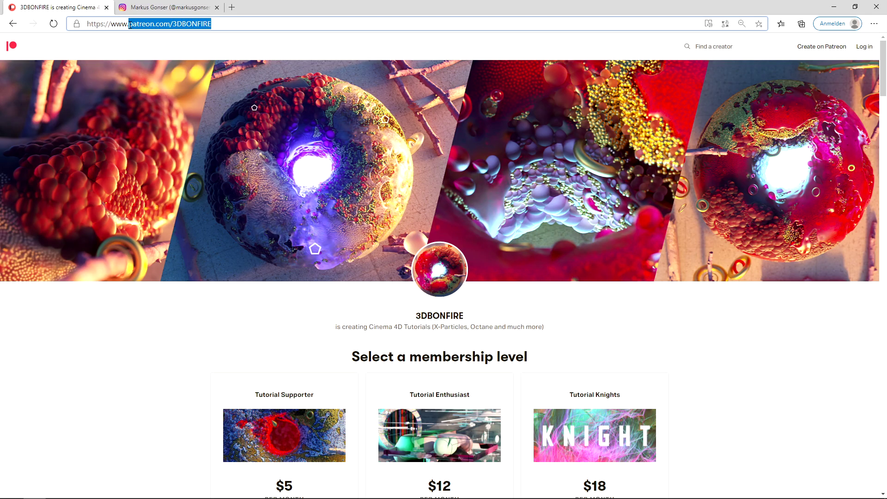